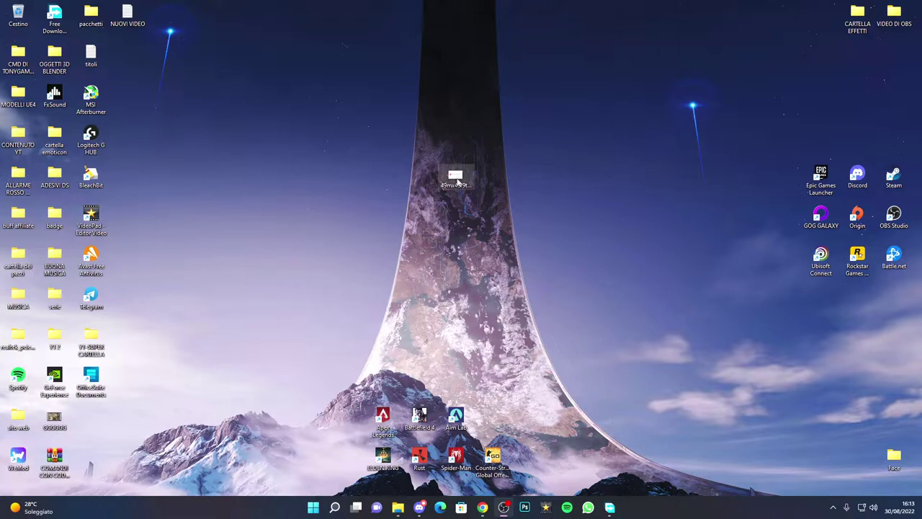
View the error screenshot 49mx49f9twv81.png on the desktop at 200% zoom, then close it.
double_click(455, 177)
scroll(432, 266, up, 2)
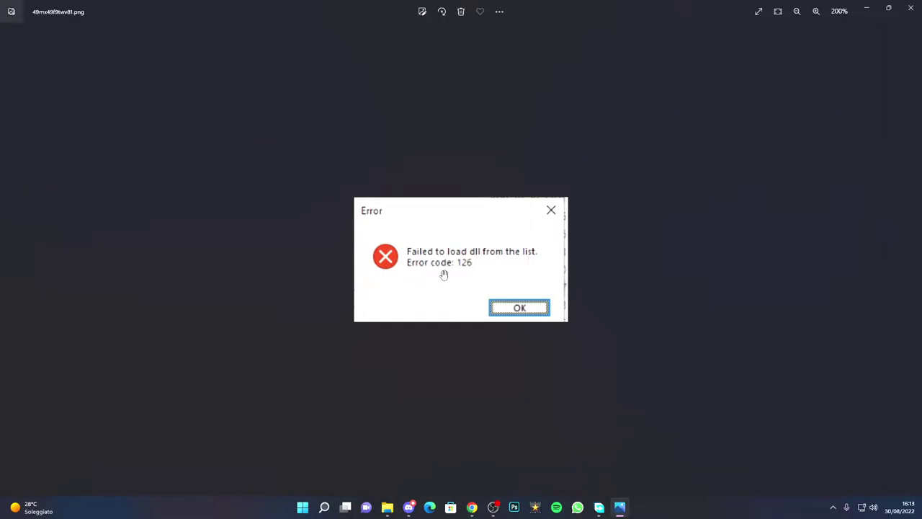
click(910, 7)
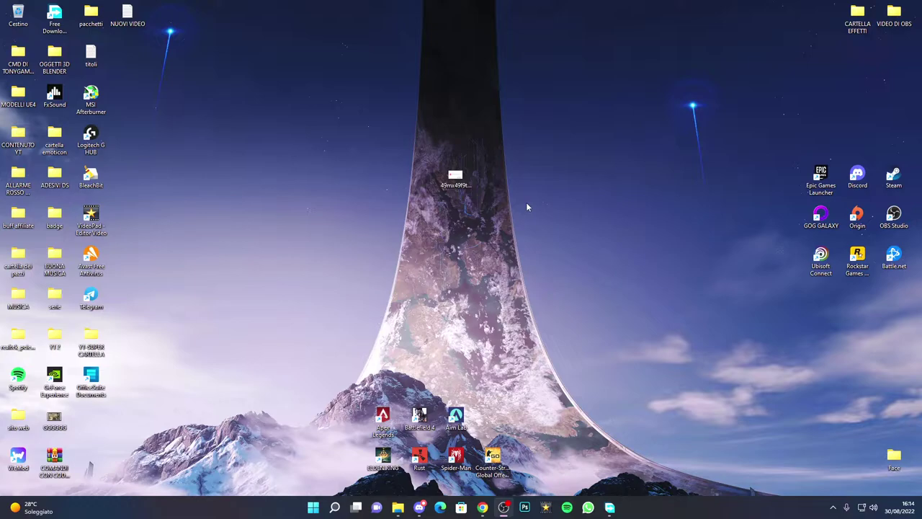
In Chrome, download the 64-bit atio6axx.dll version 21.19.384.0 zip from dll-files.com and return to the desktop.
click(482, 507)
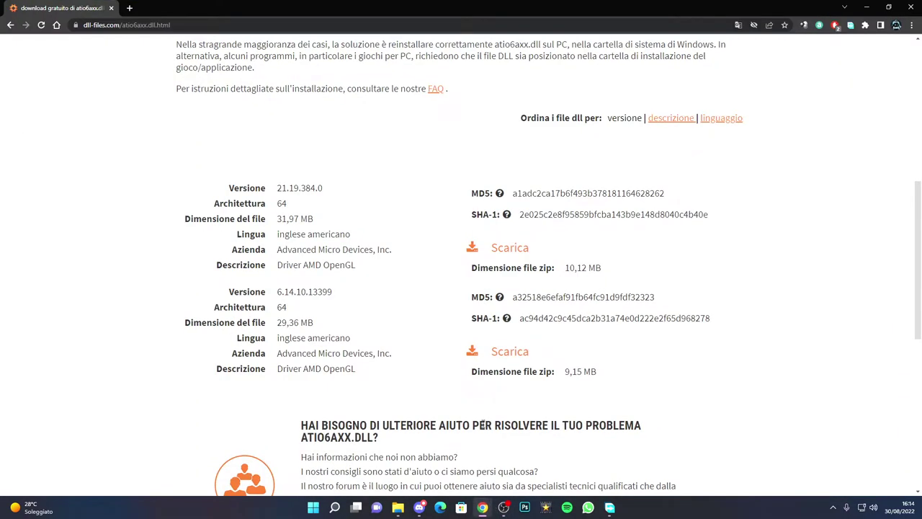
scroll(511, 366, up, 6)
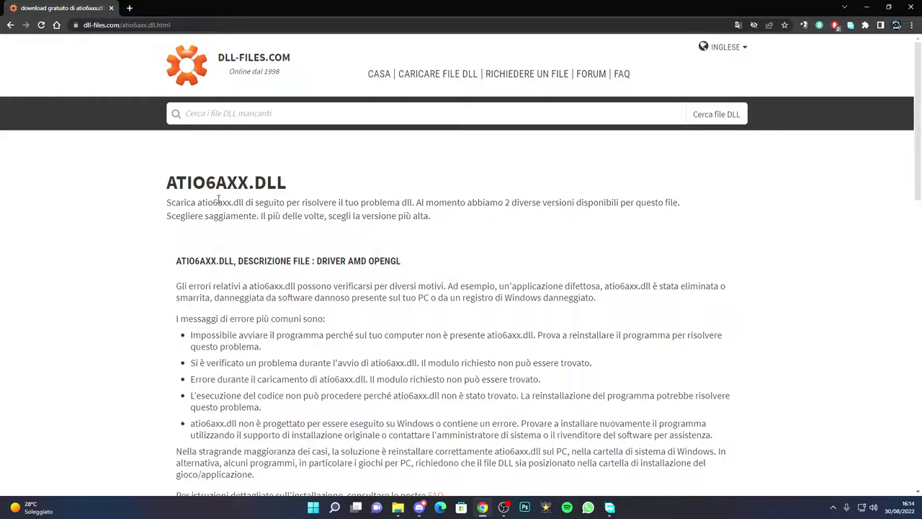
scroll(305, 231, down, 6)
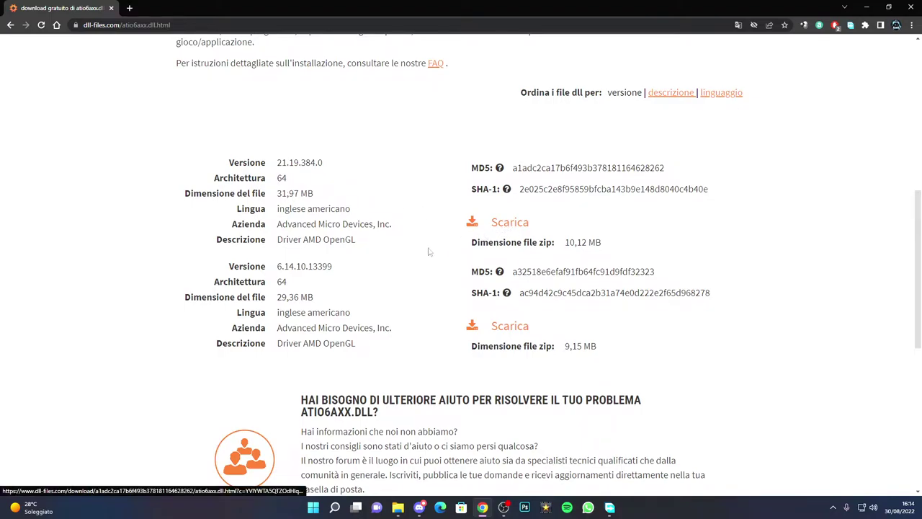
scroll(390, 337, up, 1)
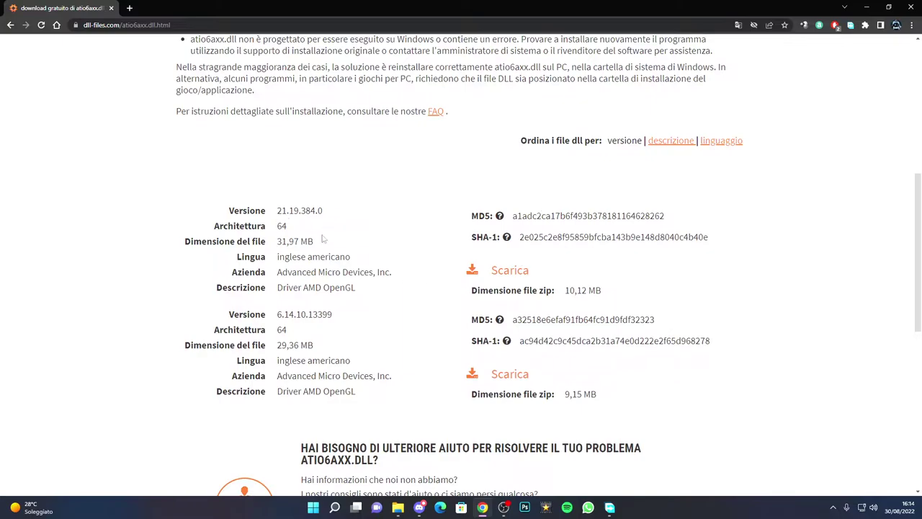
click(512, 271)
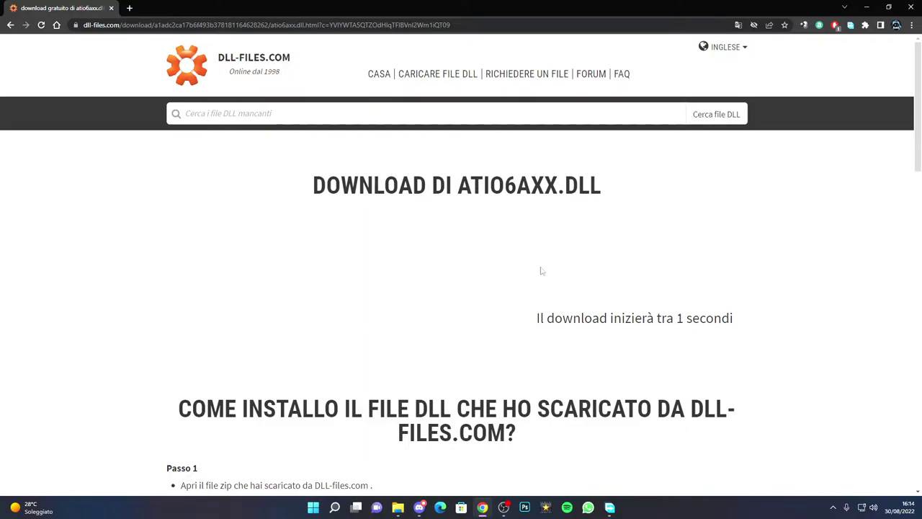
key(Return)
key(super+d)
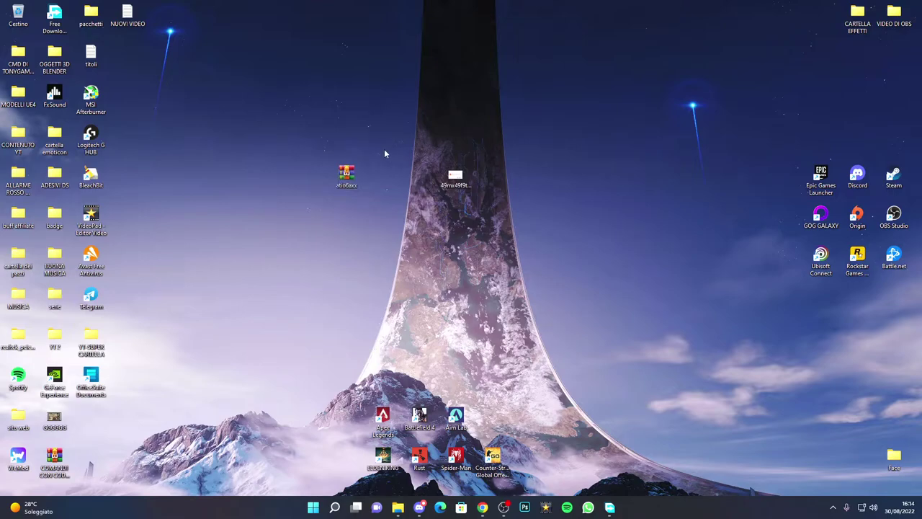
Extract the atio6axx archive into its own folder with WinRAR and place that folder beside the archive on the desktop.
right_click(347, 173)
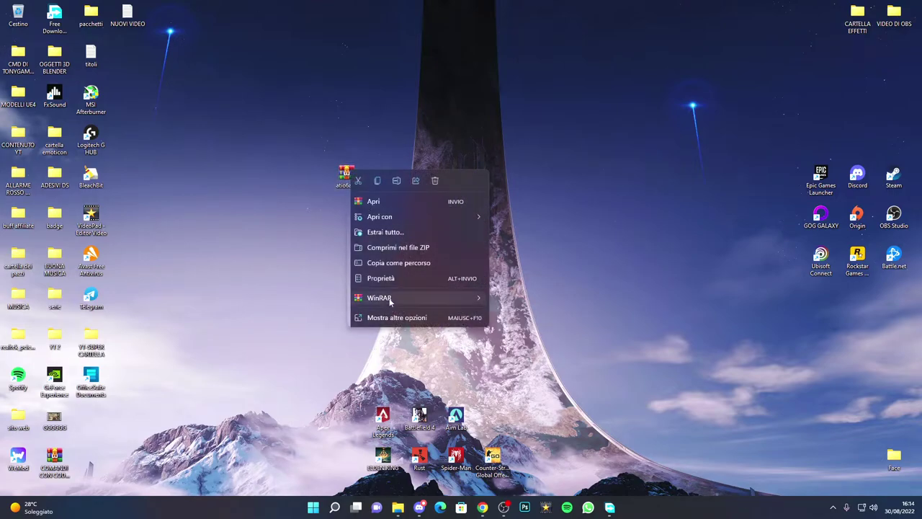
mouse_move(390, 299)
click(537, 329)
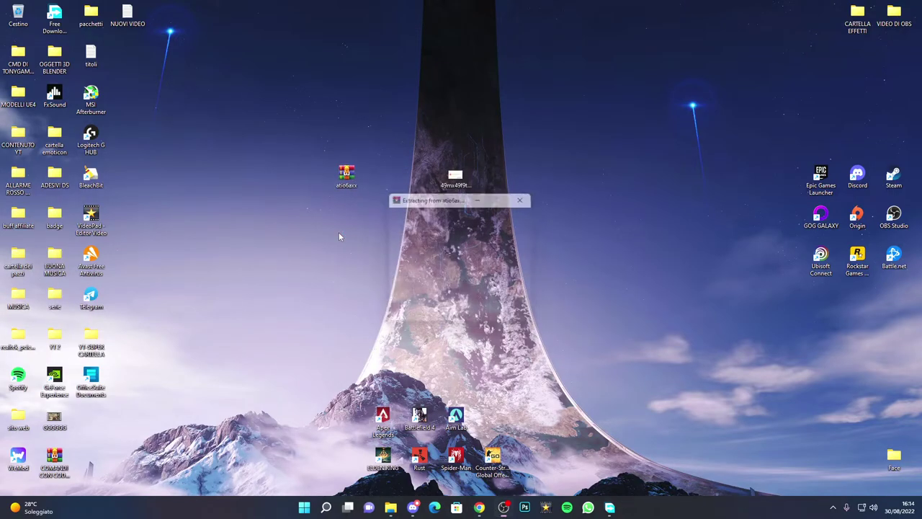
right_click(276, 166)
click(312, 210)
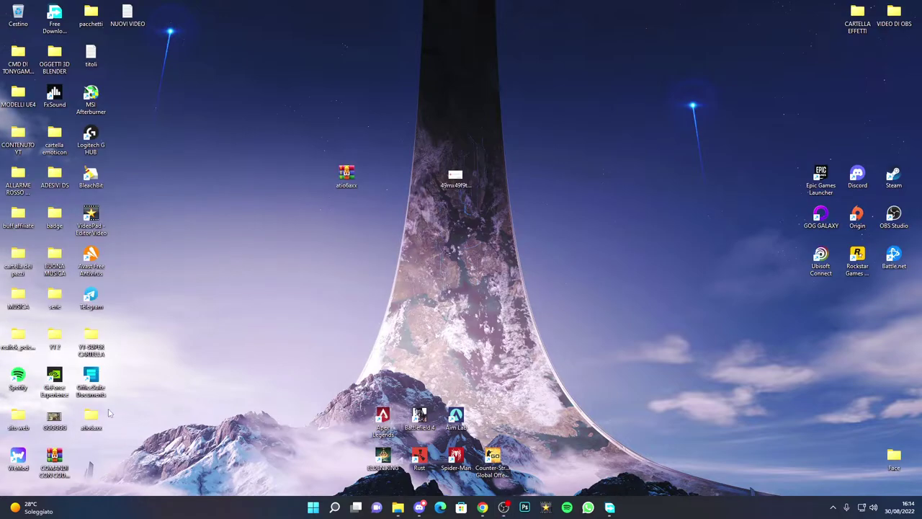
drag(326, 182, 312, 180)
Examine the contents of the extracted atio6axx folder, including its README file, and close the folder.
double_click(312, 180)
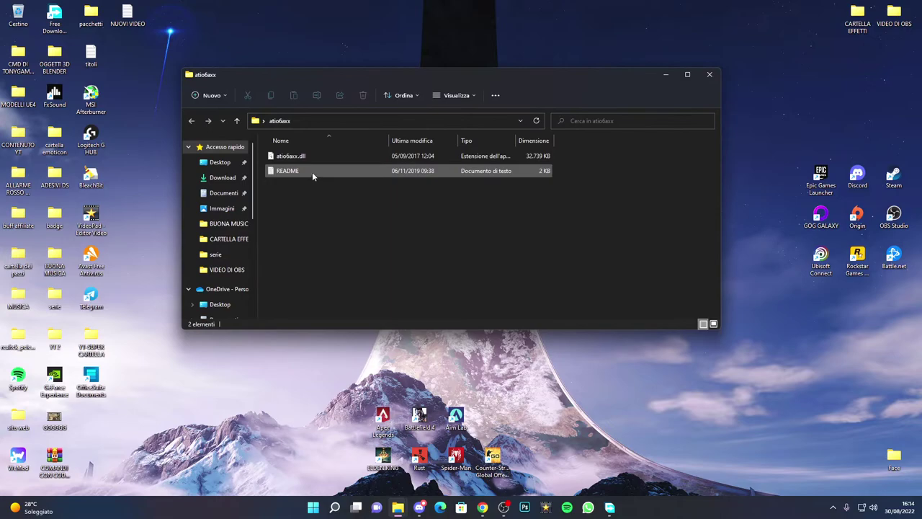
click(311, 173)
double_click(310, 173)
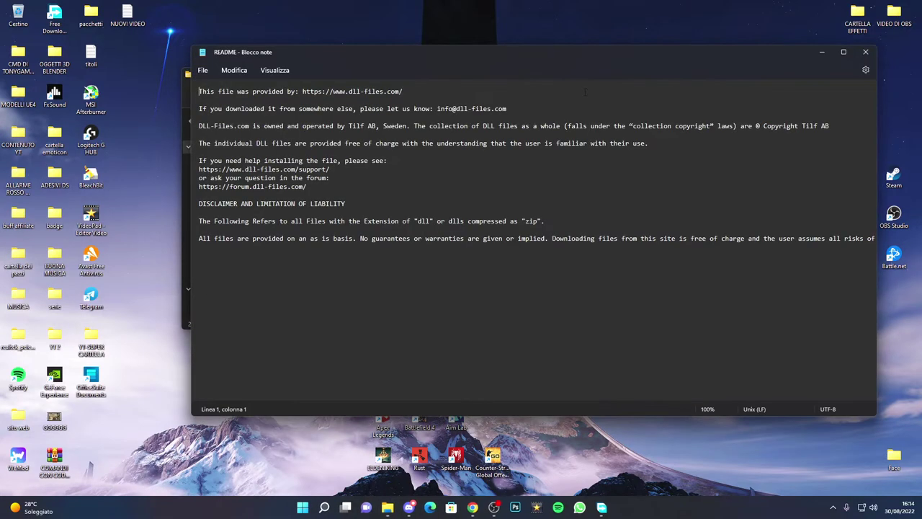
click(861, 46)
click(378, 157)
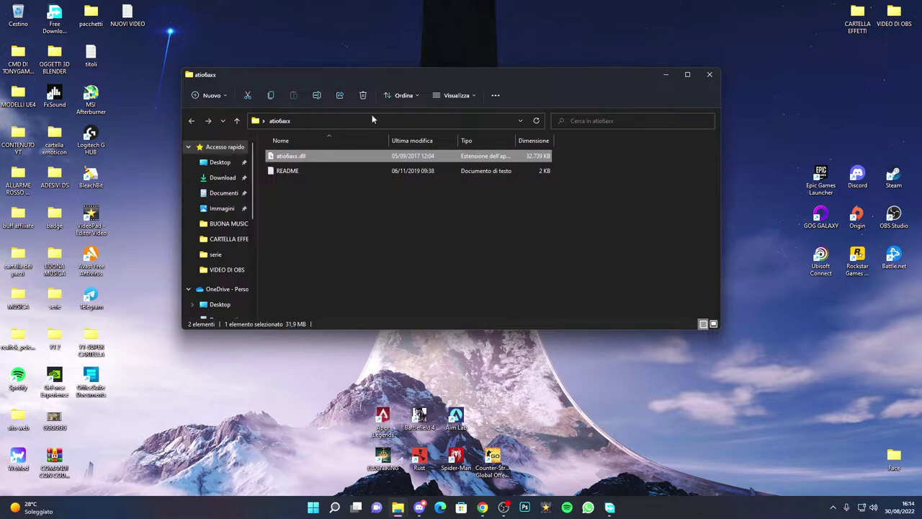
drag(364, 73, 547, 83)
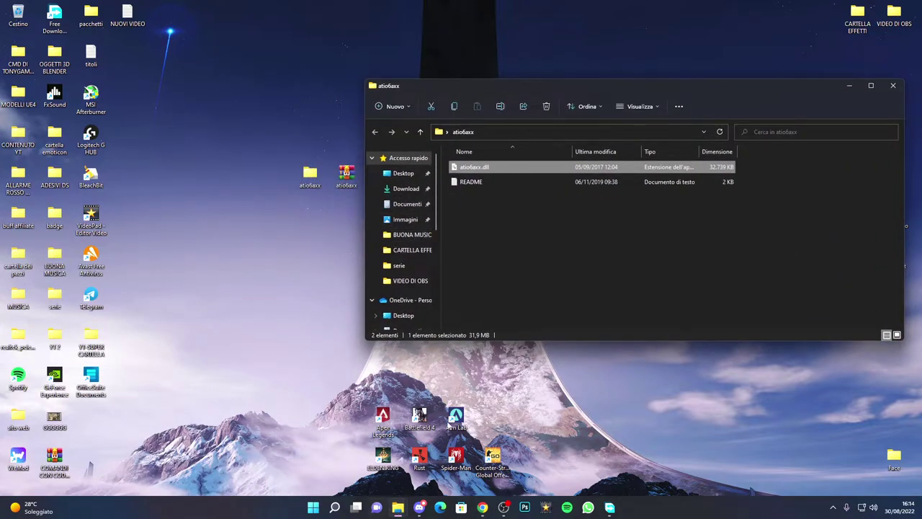
click(893, 85)
Open Questo PC and the extracted atio6axx folder in separate File Explorer windows arranged so both are accessible.
click(398, 508)
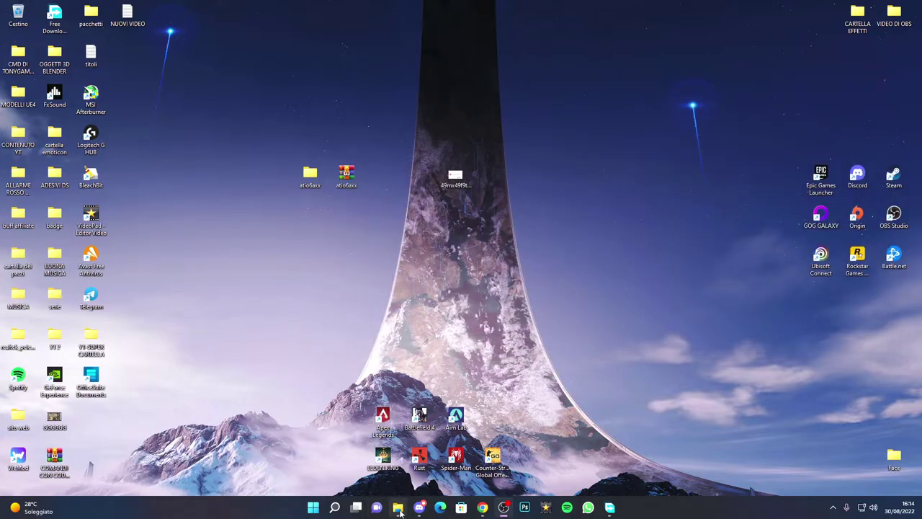
click(206, 181)
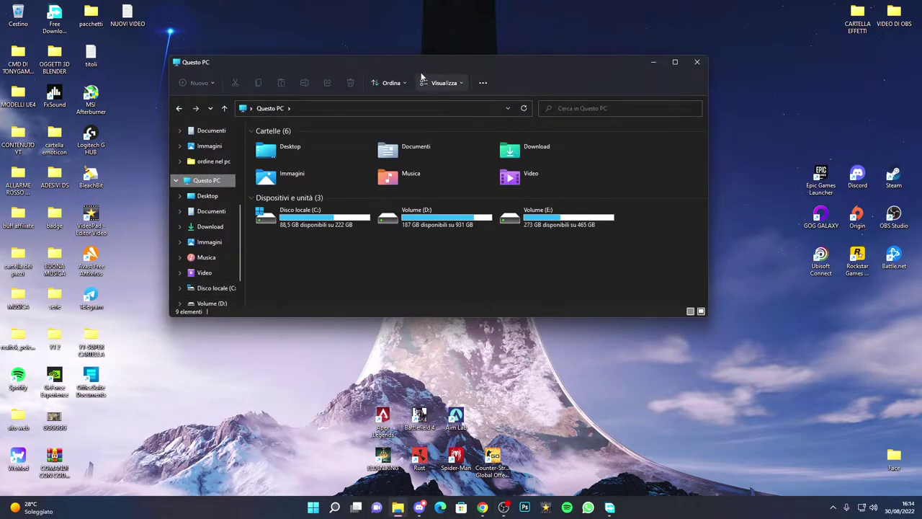
drag(420, 66, 602, 308)
double_click(301, 184)
drag(596, 14, 297, 26)
drag(611, 305, 677, 107)
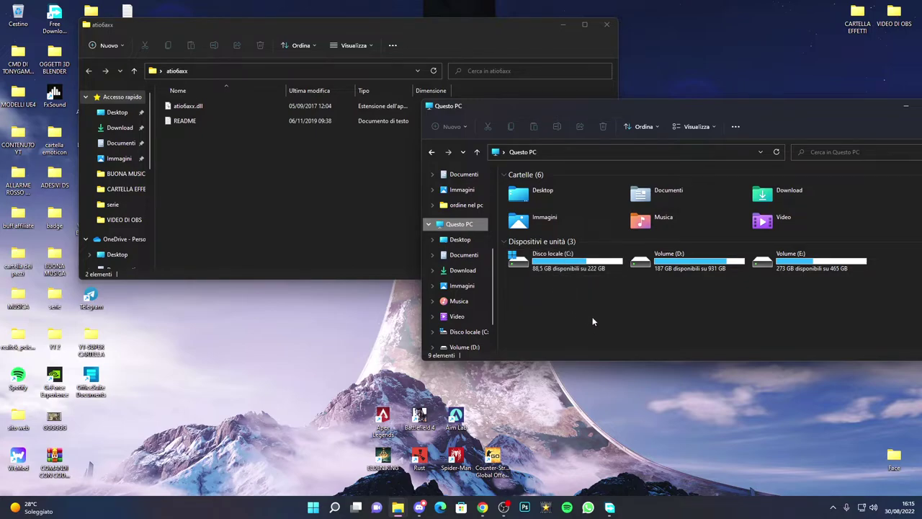
Browse from Questo PC to the C:\Windows\System32 folder.
double_click(580, 265)
double_click(582, 246)
scroll(588, 250, down, 15)
scroll(589, 249, down, 6)
double_click(562, 278)
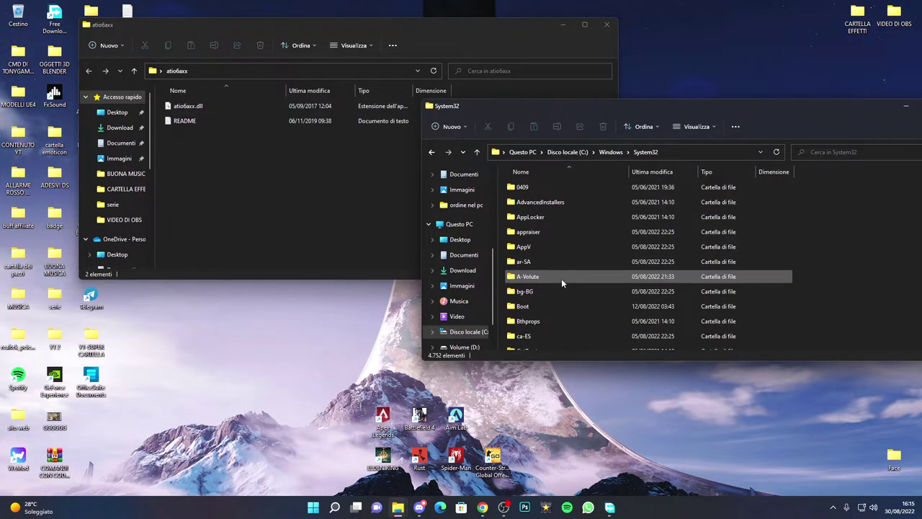
Move atio6axx.dll from the extracted folder into System32 with administrator permission, and close both folder windows.
scroll(561, 278, down, 20)
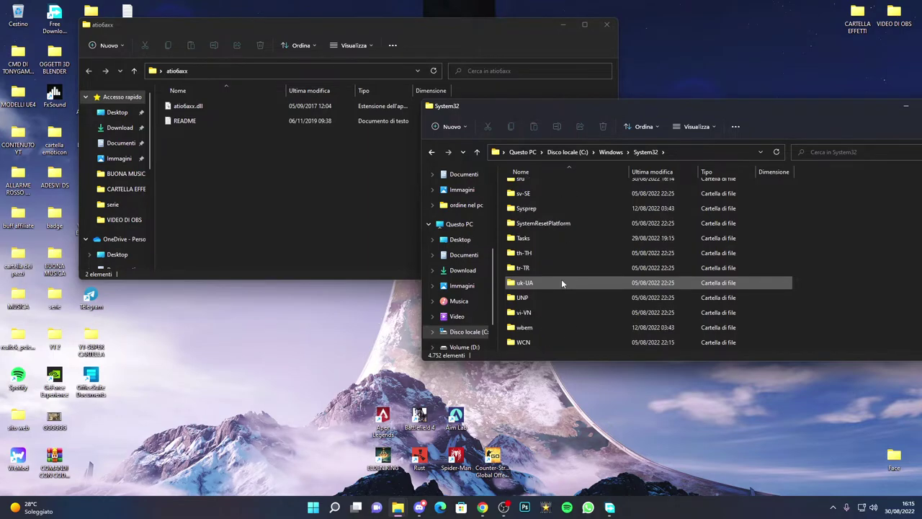
scroll(561, 279, down, 15)
scroll(562, 283, down, 10)
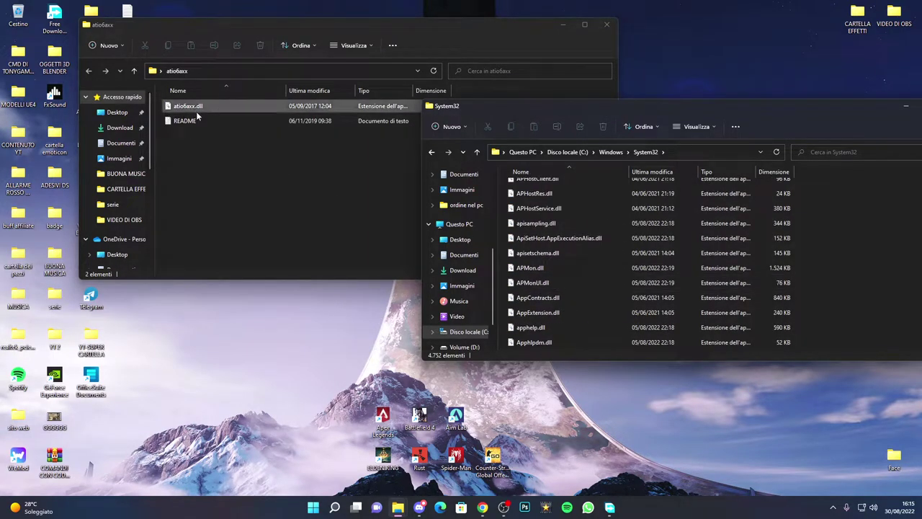
scroll(661, 294, down, 7)
scroll(661, 292, down, 15)
scroll(657, 286, down, 8)
click(273, 106)
drag(273, 106, 786, 259)
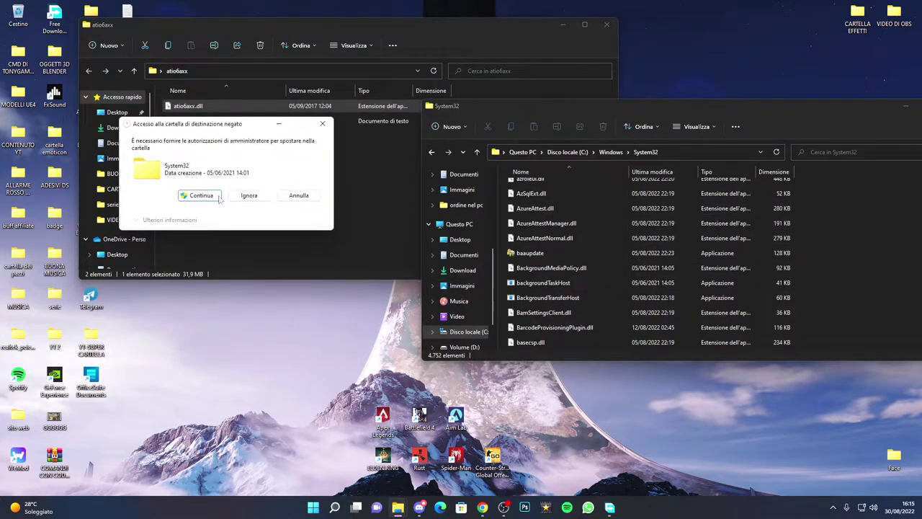
click(218, 196)
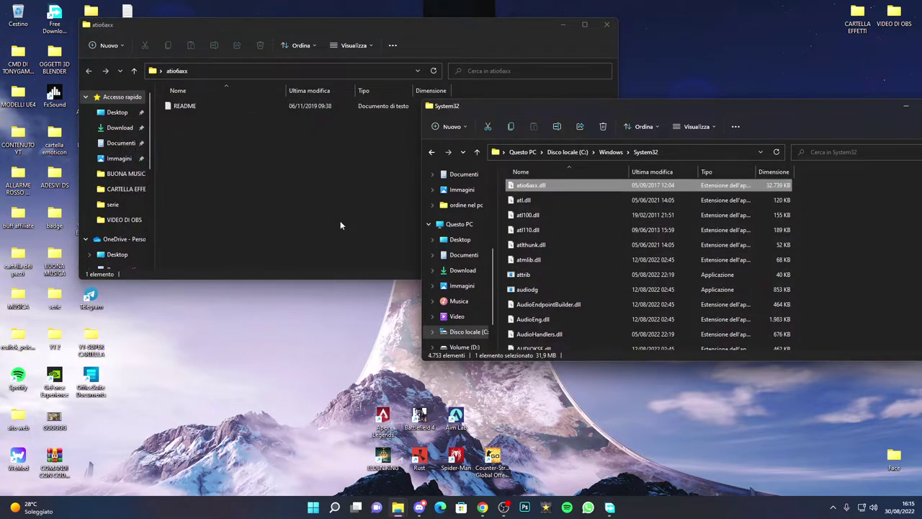
drag(609, 105, 293, 111)
click(775, 113)
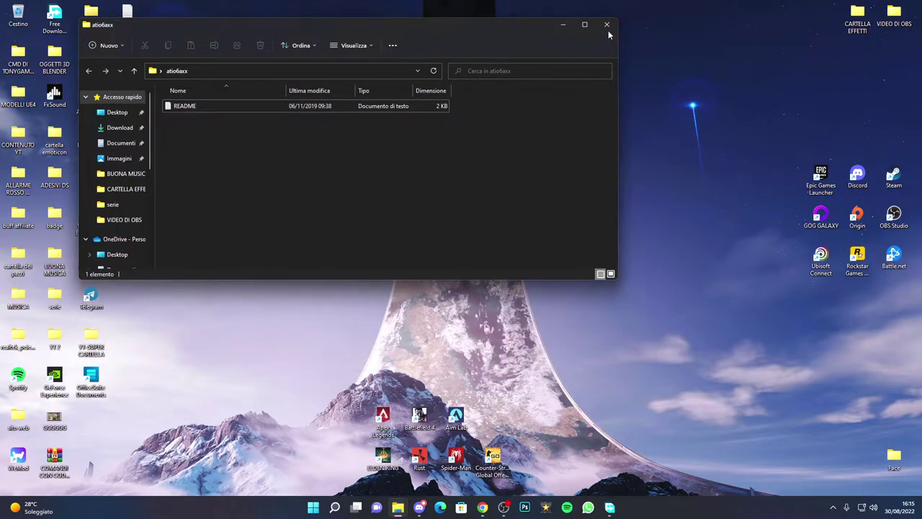
click(607, 25)
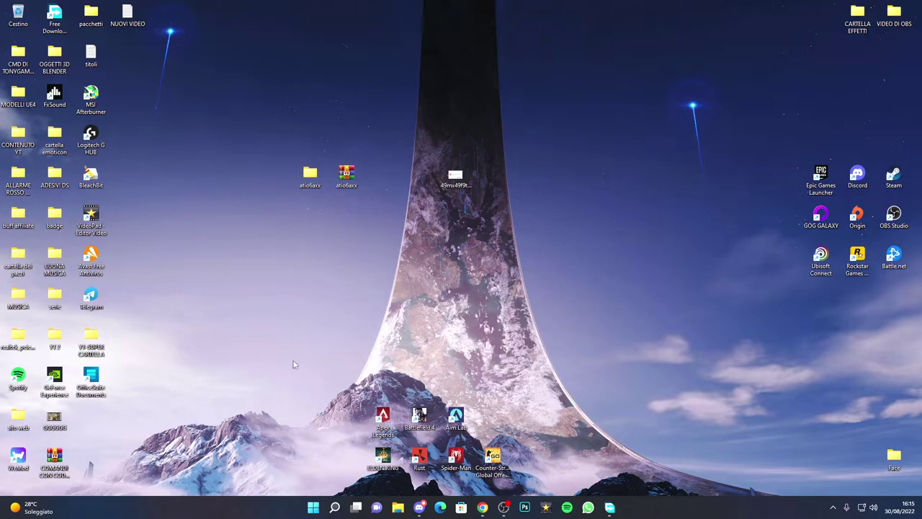
Examine the driver options for the NVIDIA GeForce GTX 1660 SUPER under Schede video in Device Manager, then close it.
right_click(313, 507)
click(307, 297)
drag(189, 28, 402, 51)
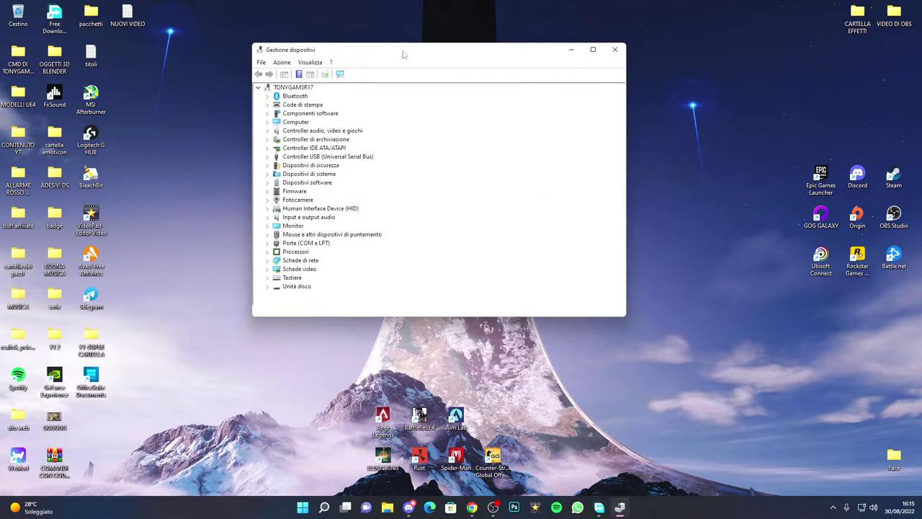
click(268, 269)
click(333, 279)
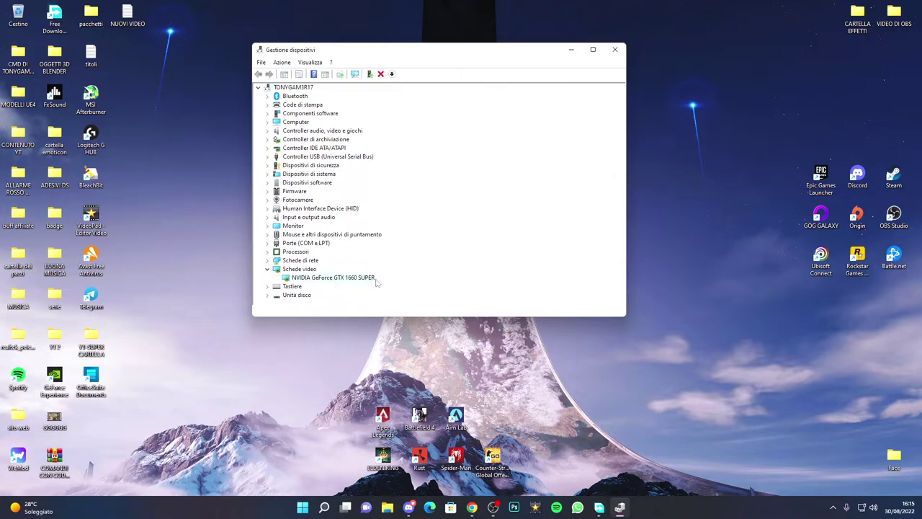
right_click(324, 281)
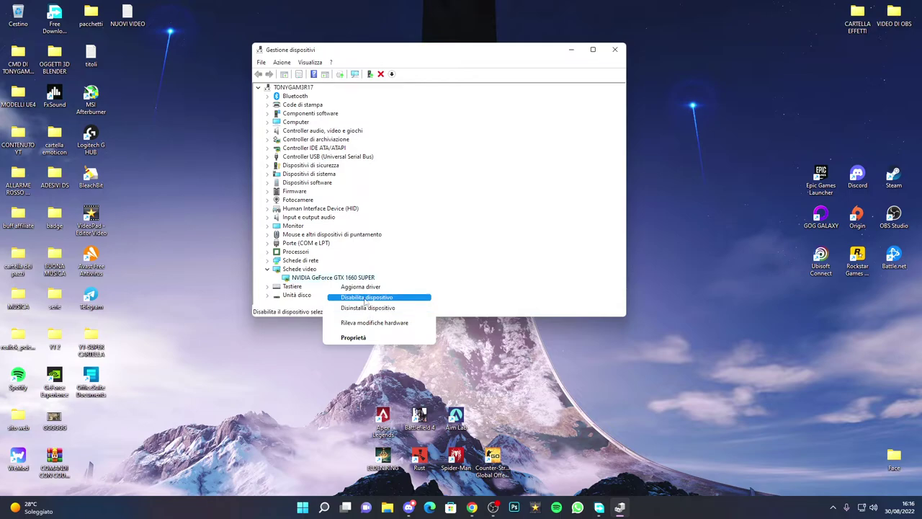
key(alt+F4)
Show the system power options with the restart command and dismiss them without restarting.
key(super)
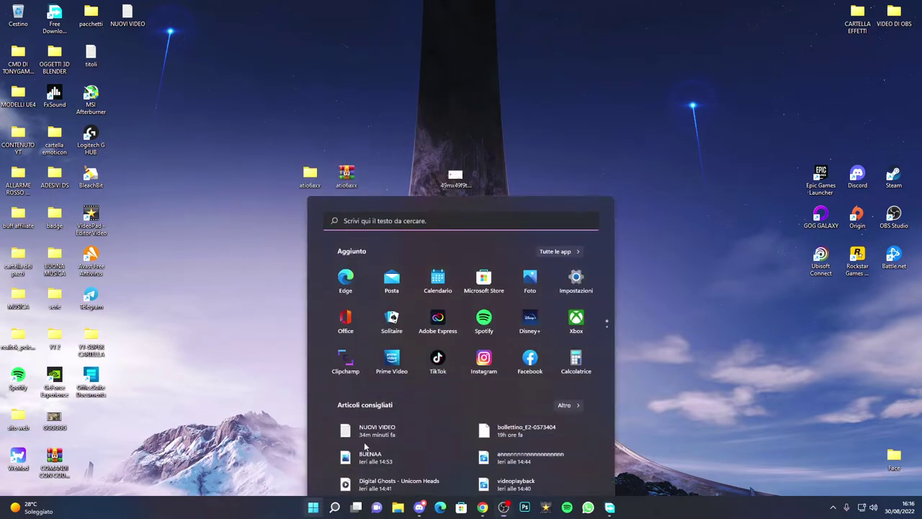
click(580, 474)
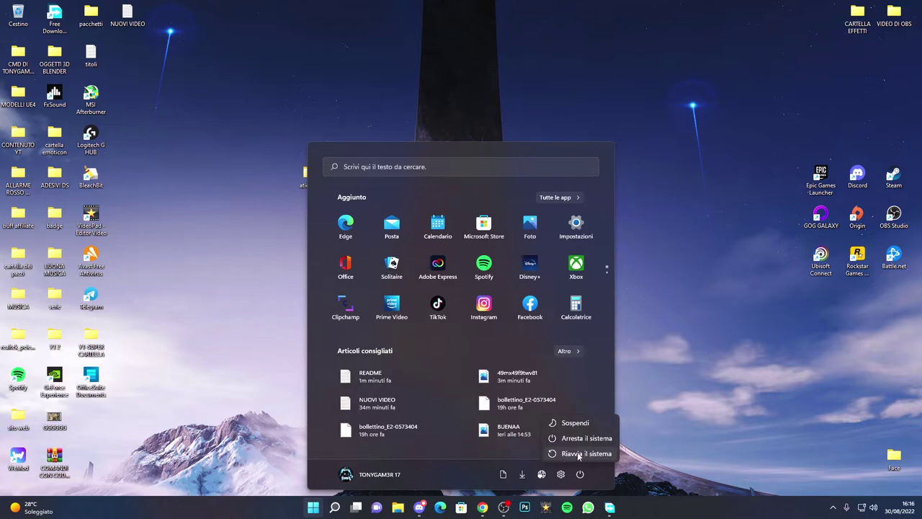
click(726, 260)
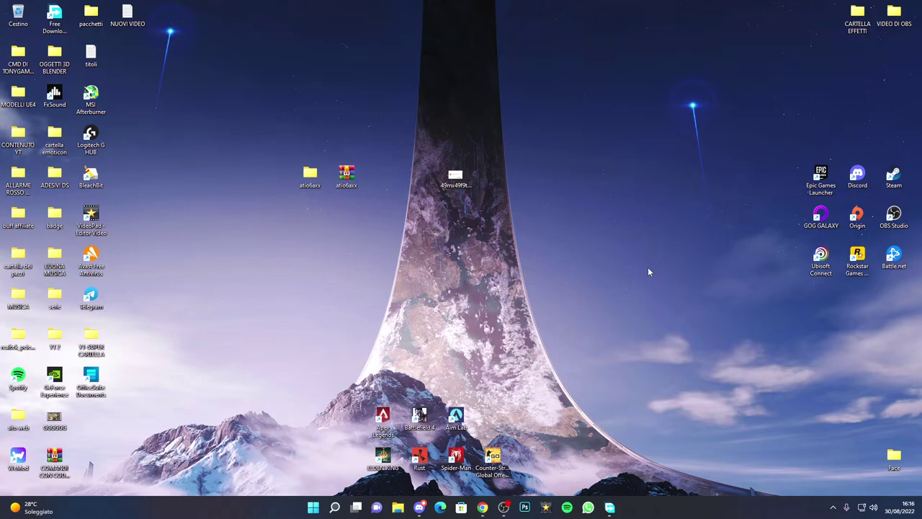
Reopen the error code 126 screenshot from the desktop for review and close it.
double_click(471, 181)
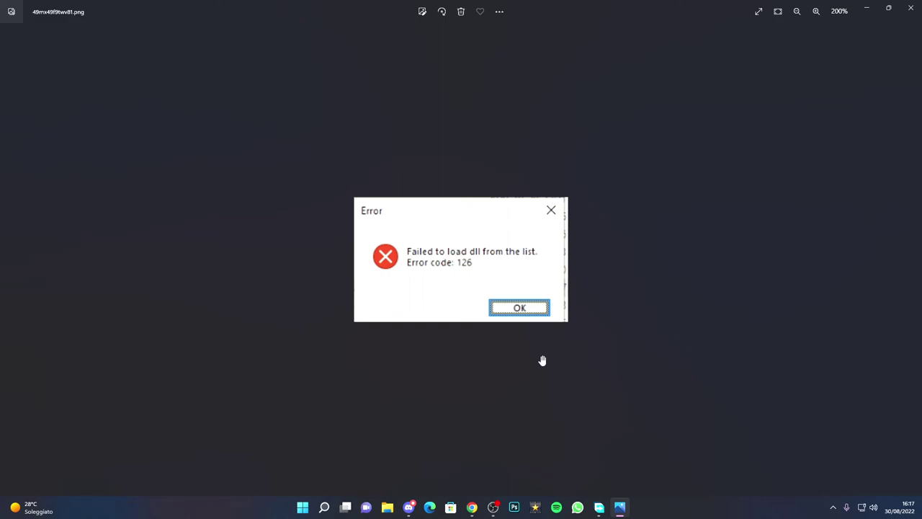
click(910, 8)
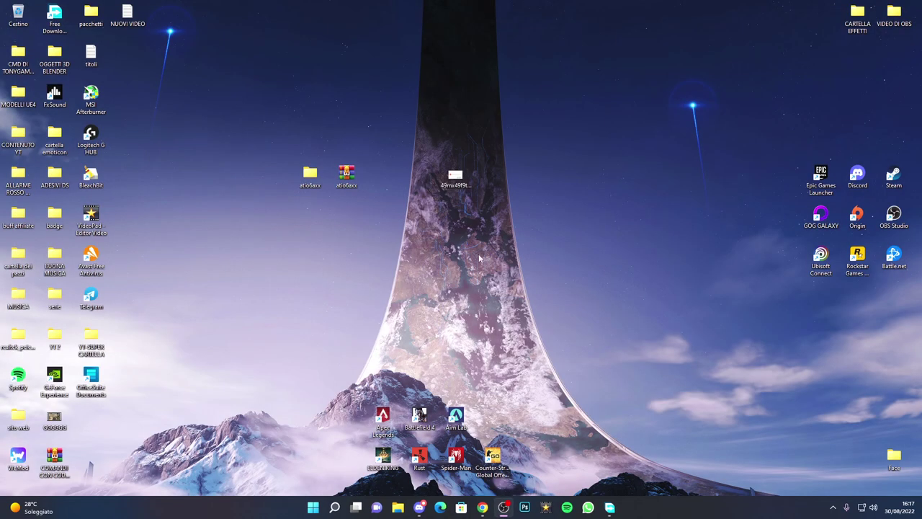